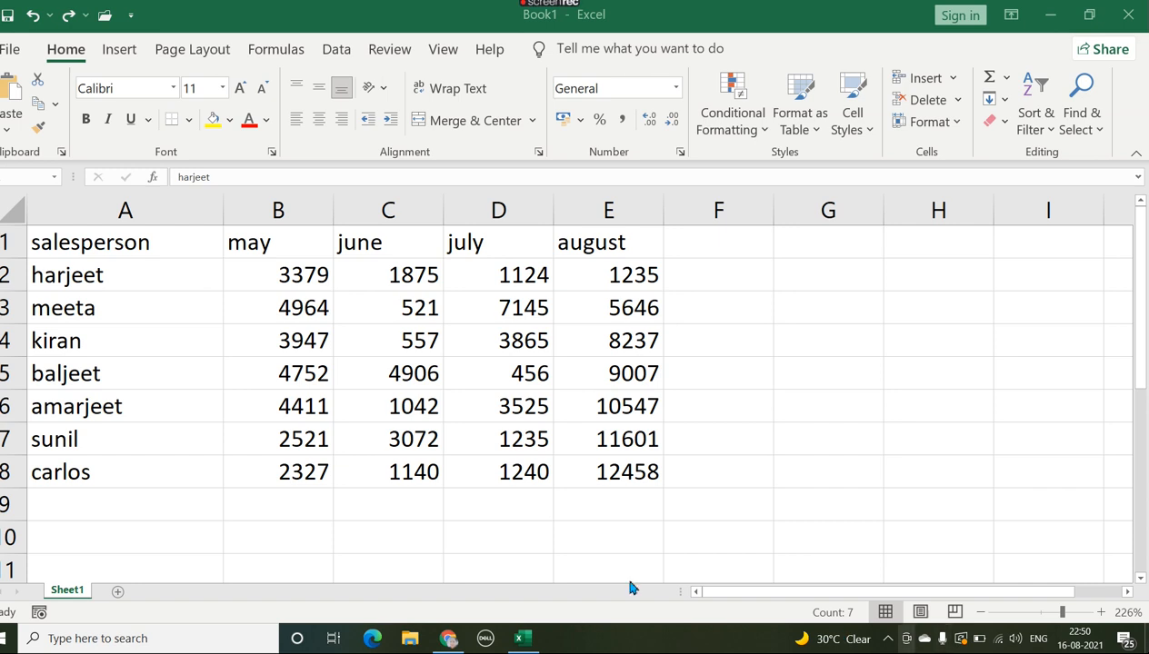
# Step: Turn on filtering for the sales table in A1:E8, from the salesperson header through the august values
pyautogui.doubleClick(38, 238)
pyautogui.doubleClick(52, 246)
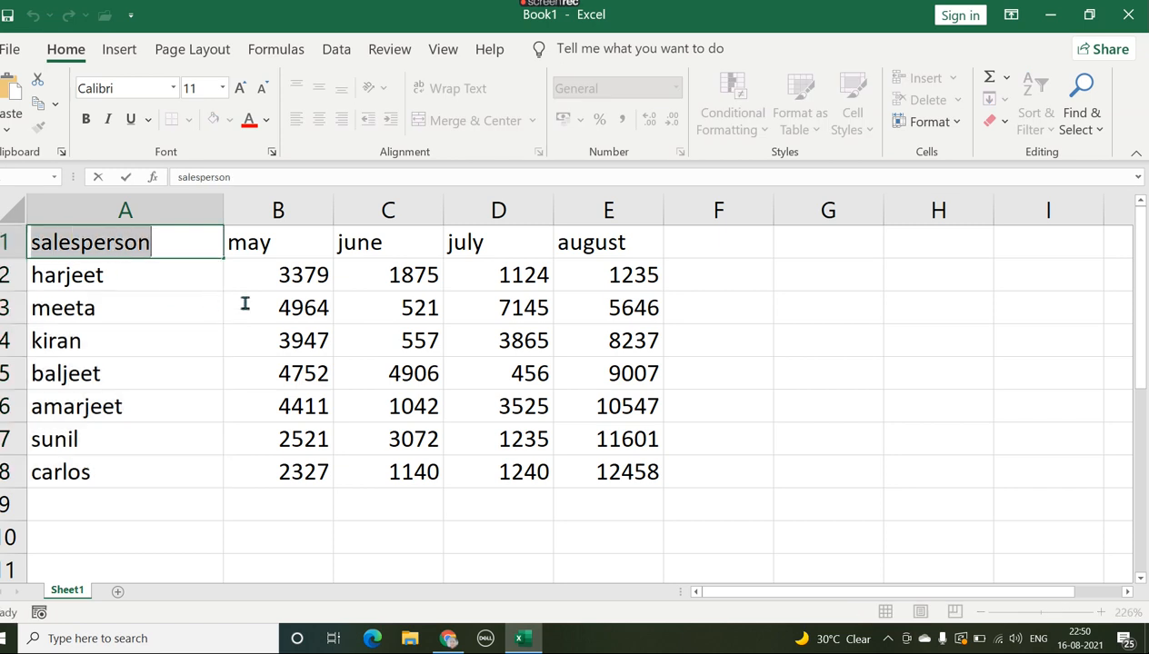
pyautogui.click(145, 295)
pyautogui.moveTo(107, 235); pyautogui.dragTo(592, 466)
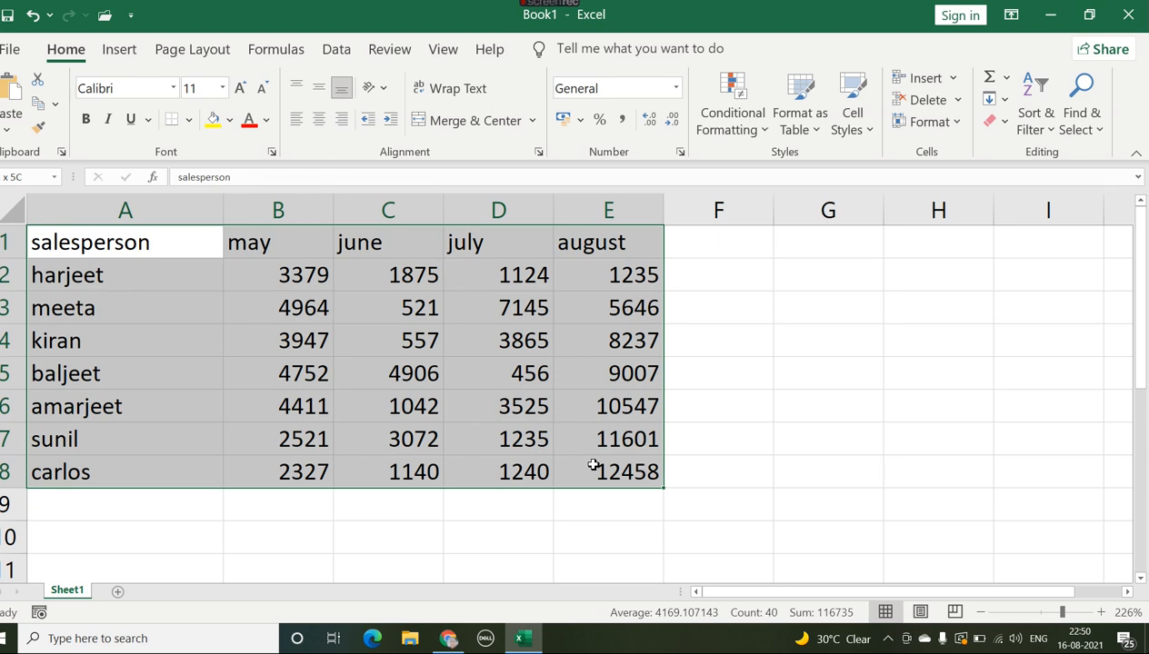
pyautogui.moveTo(592, 465); pyautogui.dragTo(592, 466)
pyautogui.click(1049, 141)
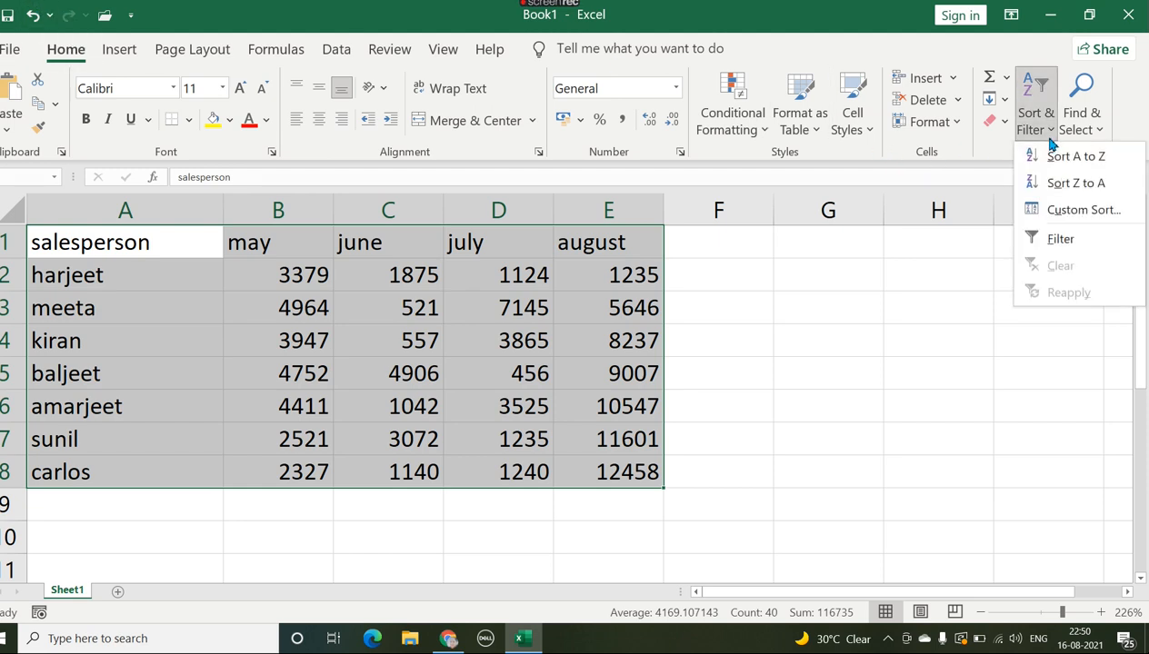
pyautogui.click(1054, 244)
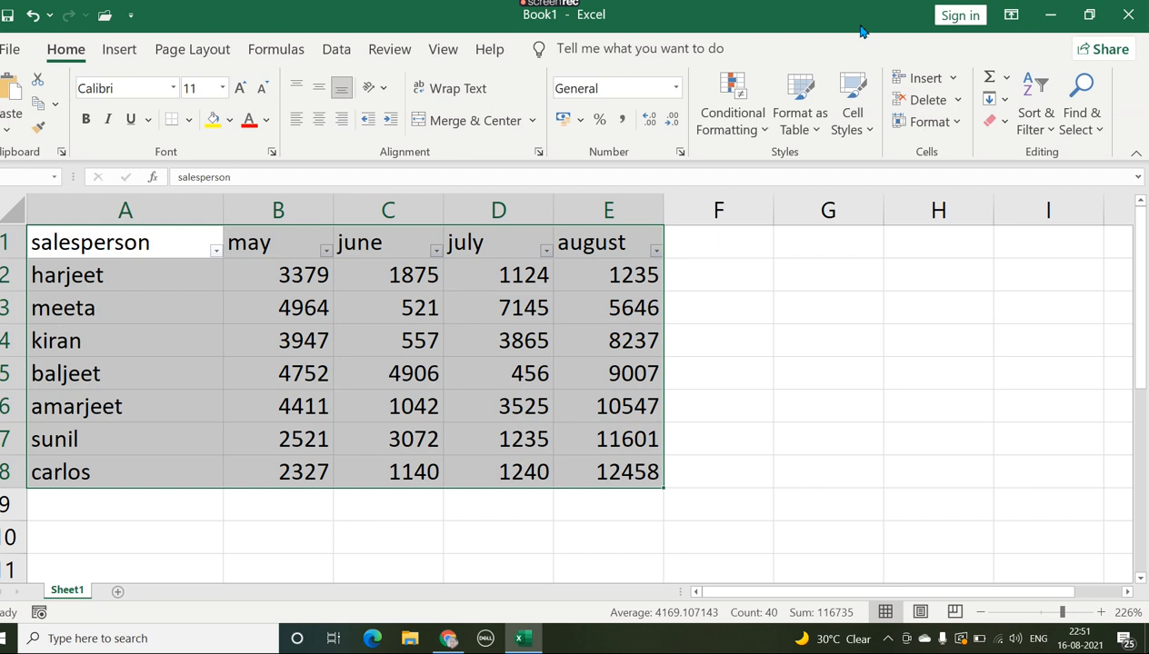
# Step: Filter the august column to show only the values 1235 and 12458
pyautogui.click(656, 251)
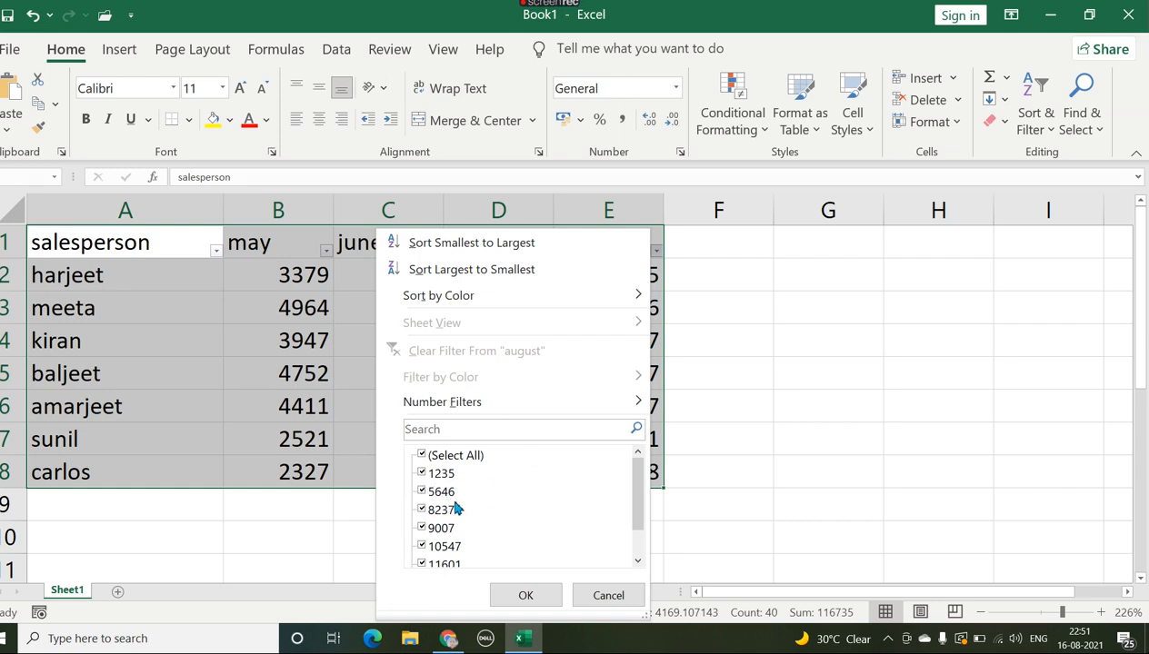
pyautogui.click(421, 510)
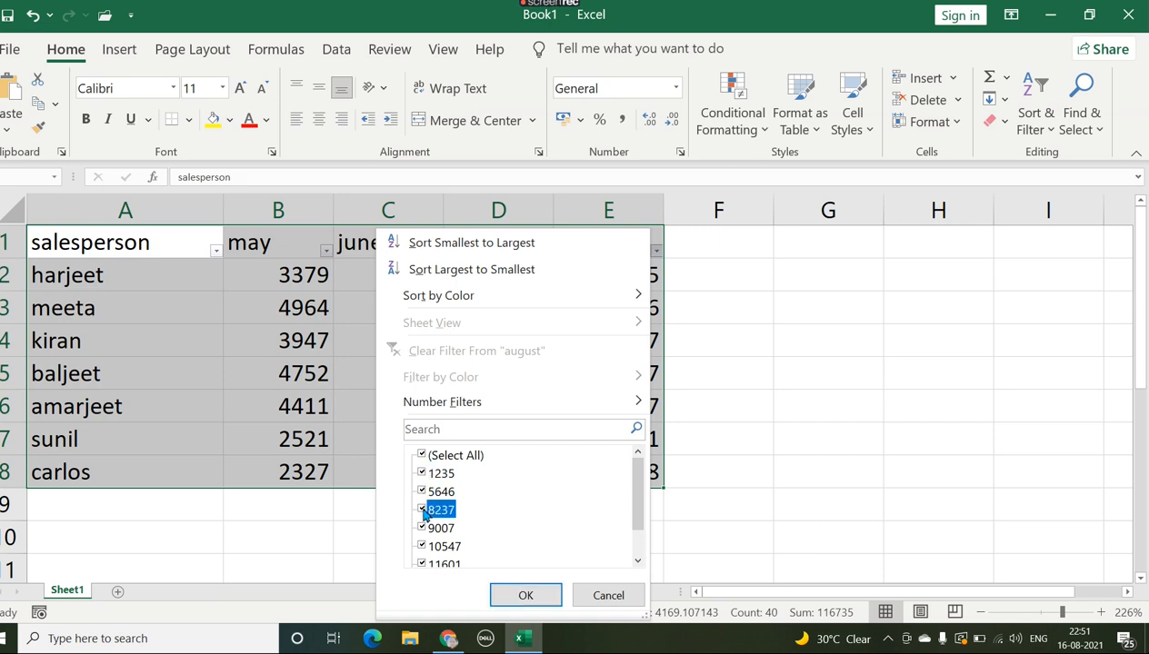
pyautogui.click(422, 528)
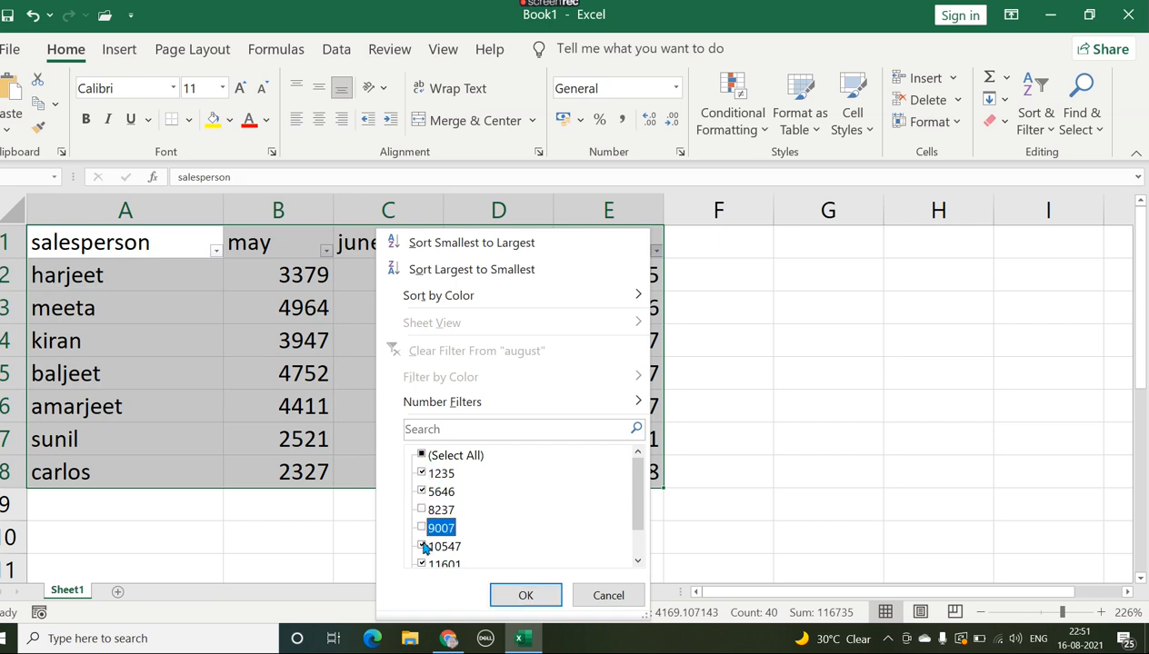
pyautogui.click(423, 547)
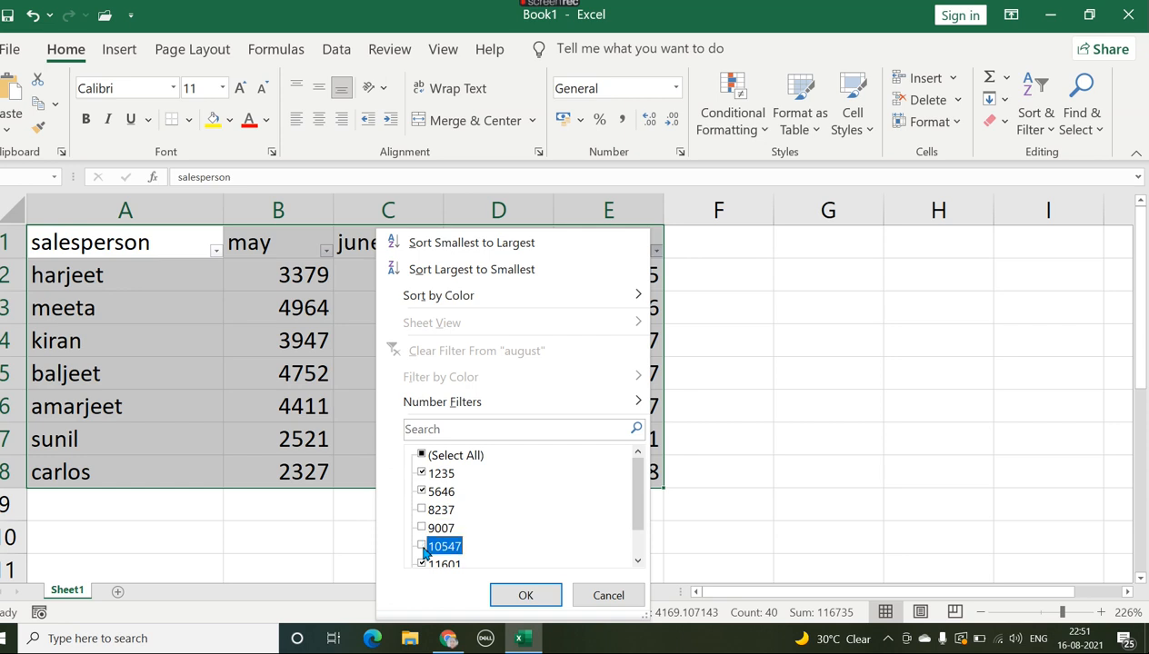
pyautogui.click(421, 565)
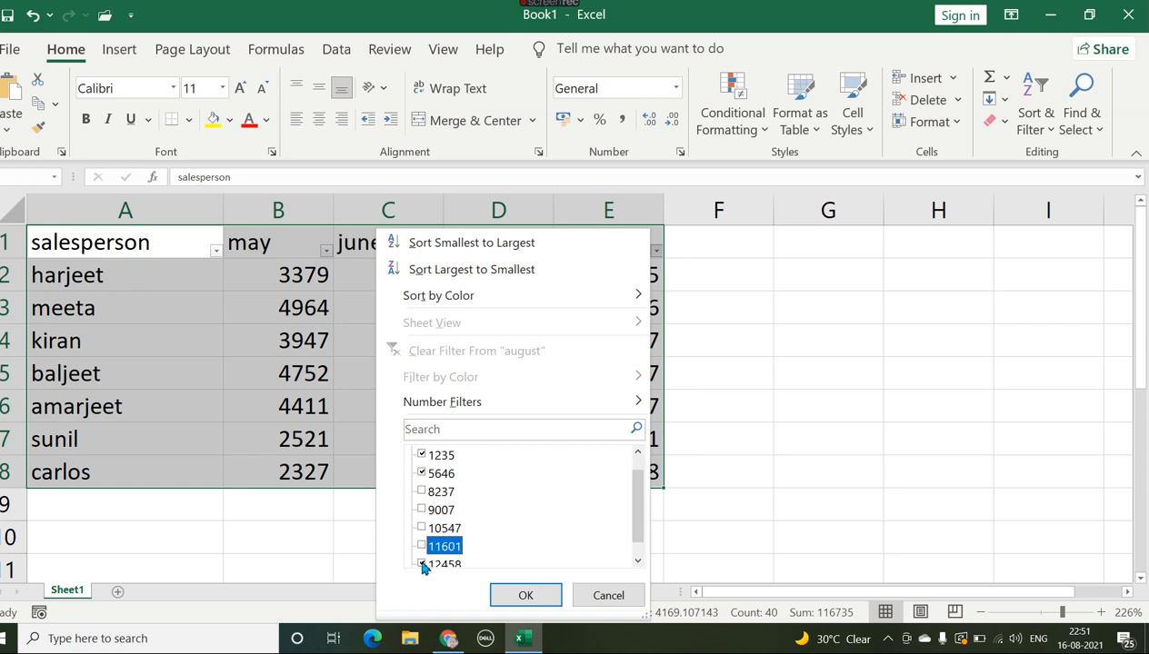
pyautogui.click(421, 473)
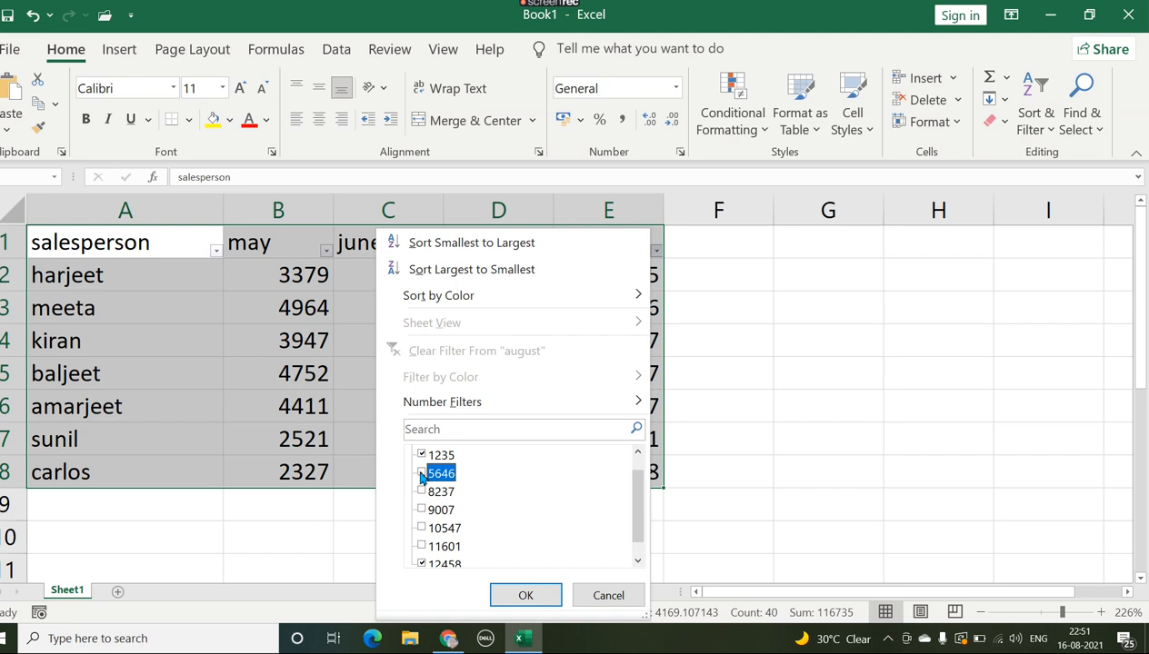
pyautogui.click(523, 595)
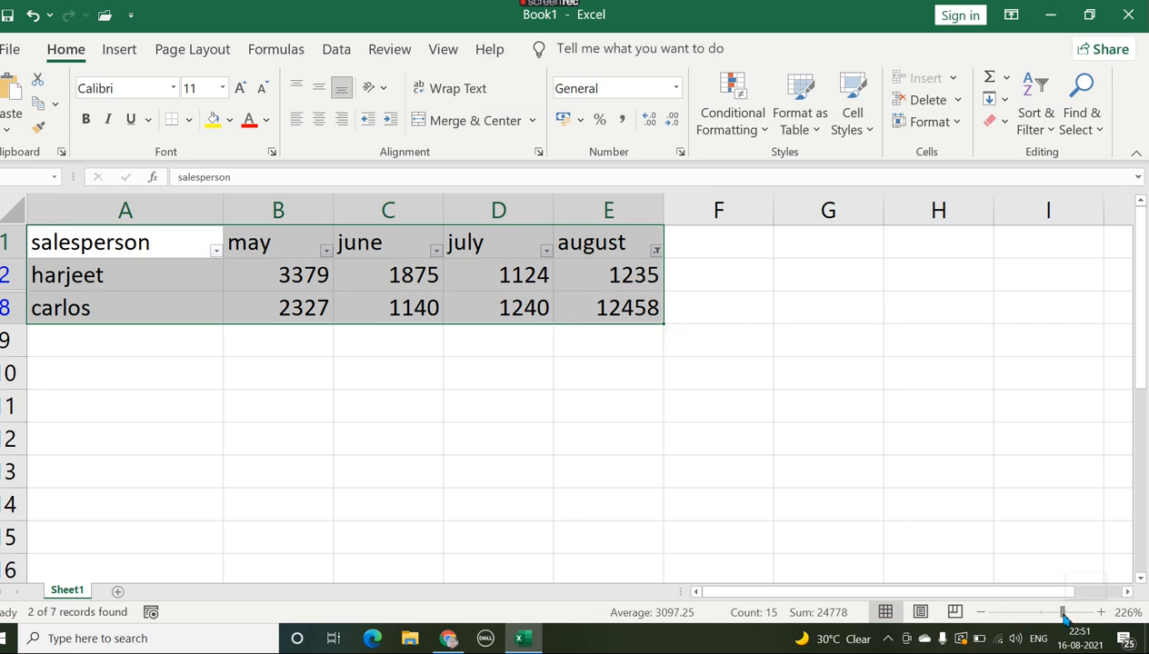
# Step: Clear the filter from the august column
pyautogui.moveTo(1061, 618); pyautogui.dragTo(1053, 616)
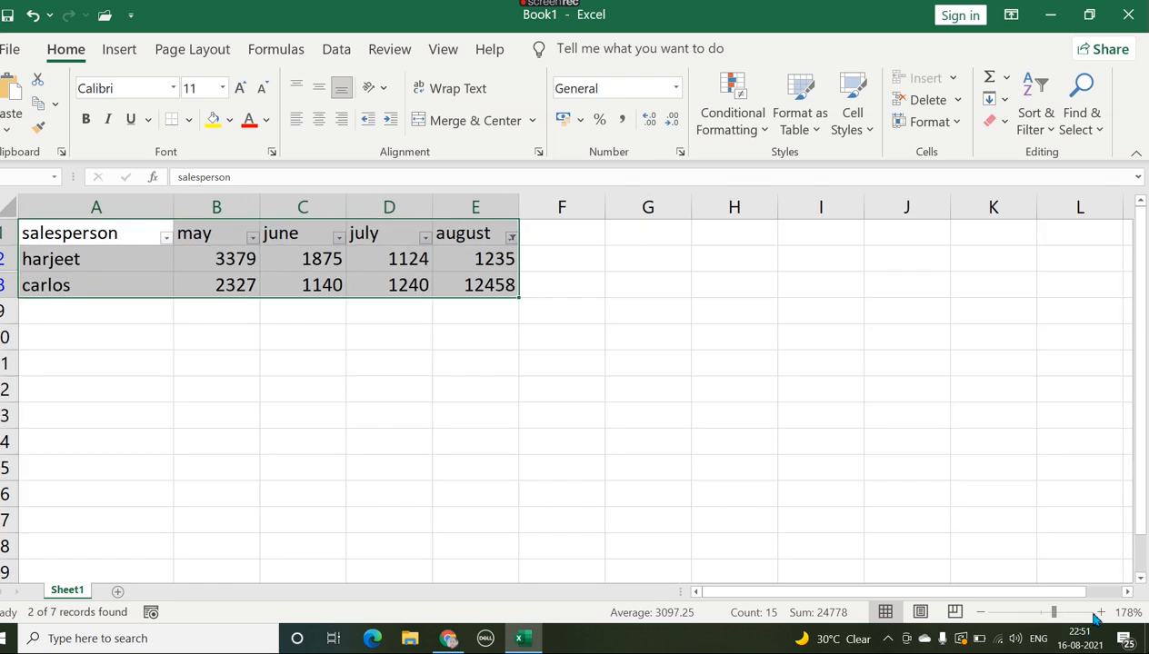
pyautogui.click(1100, 612)
pyautogui.click(1099, 613)
pyautogui.click(1100, 613)
pyautogui.click(1100, 612)
pyautogui.click(1099, 612)
pyautogui.click(1100, 613)
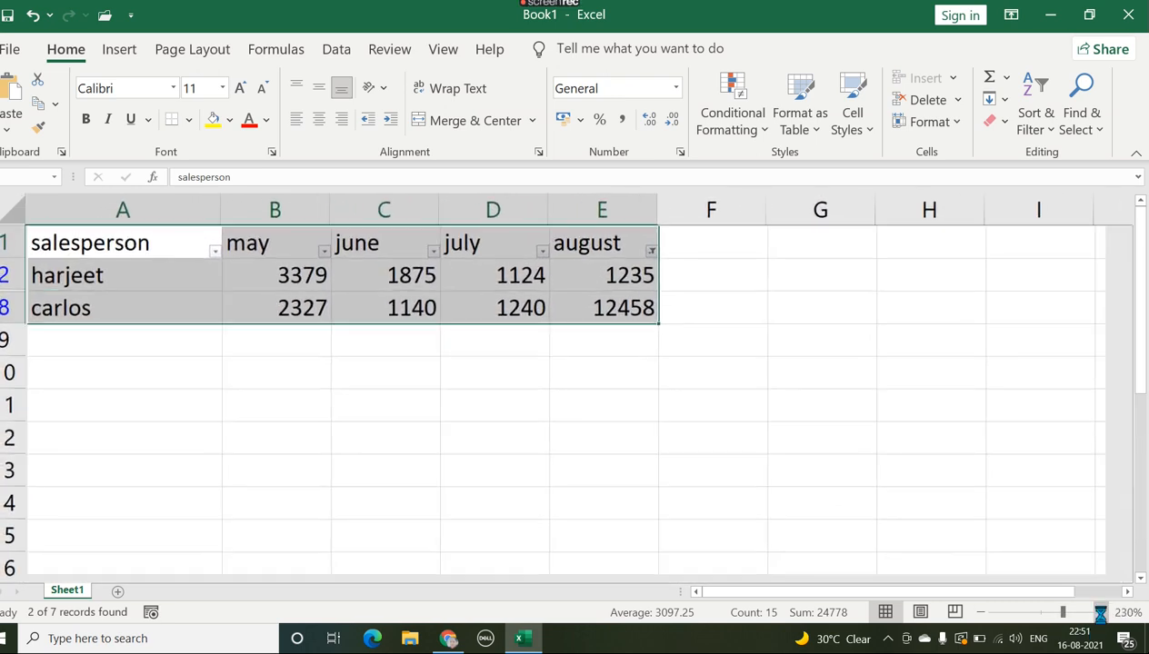
pyautogui.click(1100, 613)
pyautogui.click(1099, 612)
pyautogui.click(1100, 612)
pyautogui.click(1100, 613)
pyautogui.click(1099, 613)
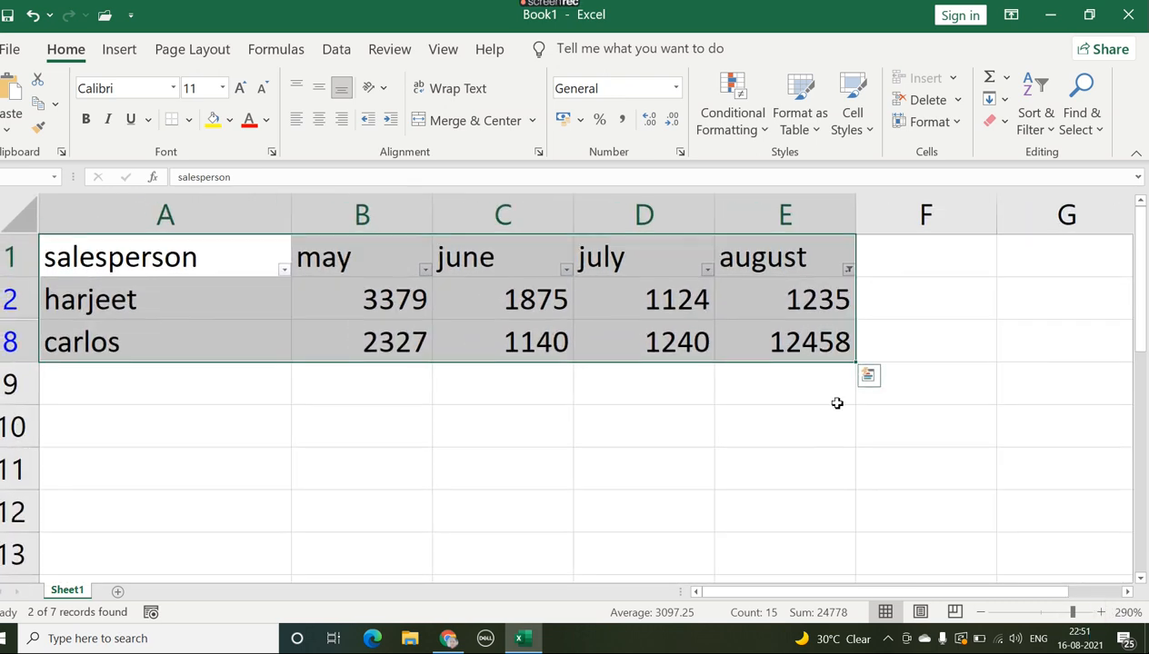
pyautogui.click(848, 271)
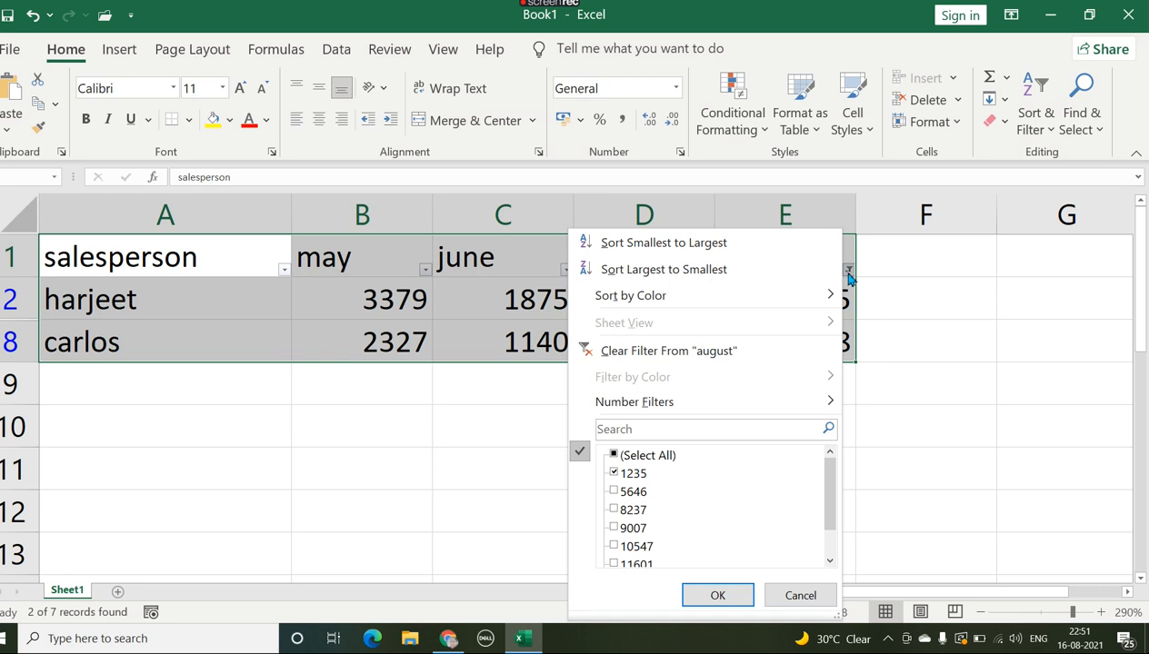
pyautogui.click(712, 350)
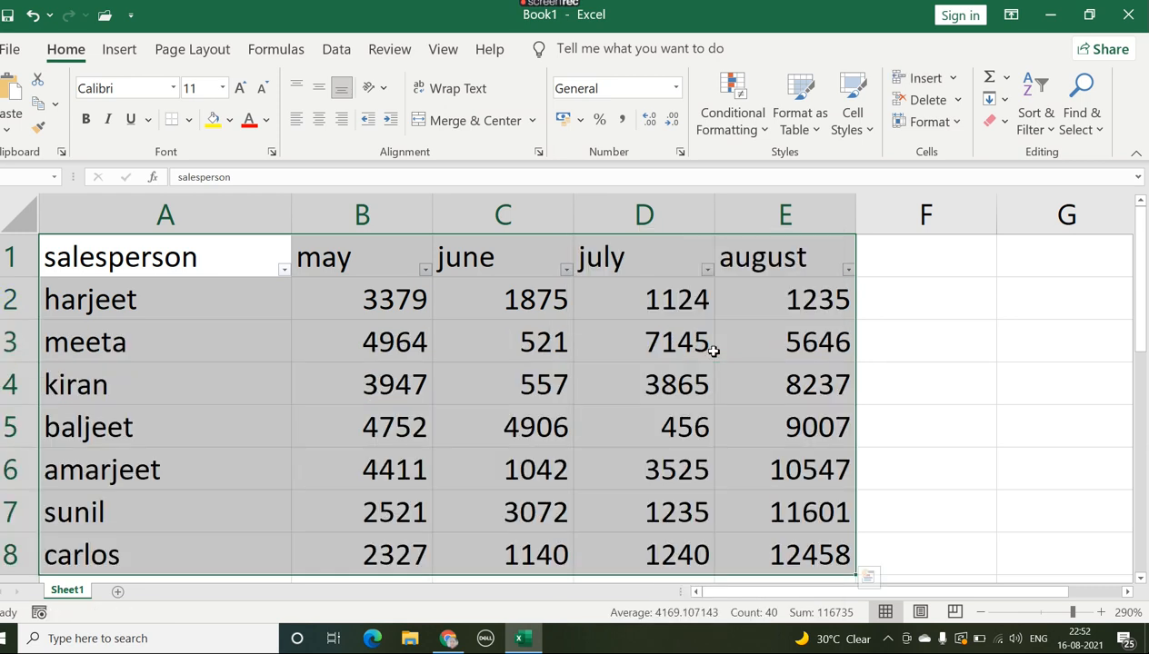
# Step: Filter the salesperson column to show only the alphabetically first salesperson, excluding all the other names
pyautogui.click(284, 273)
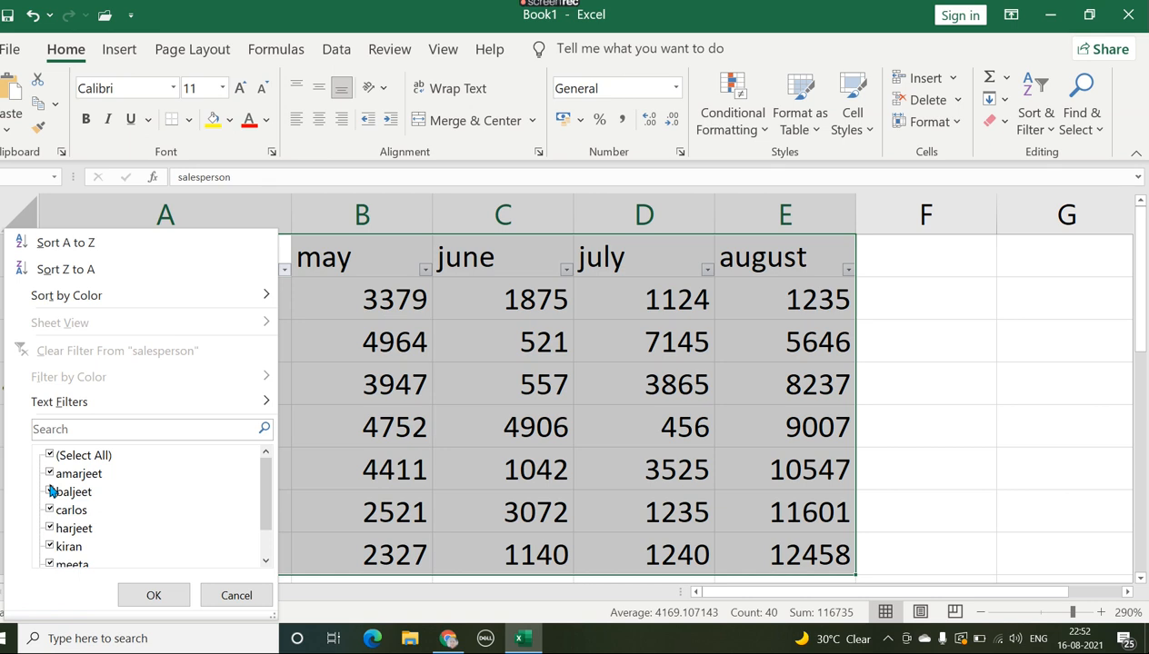
pyautogui.click(51, 491)
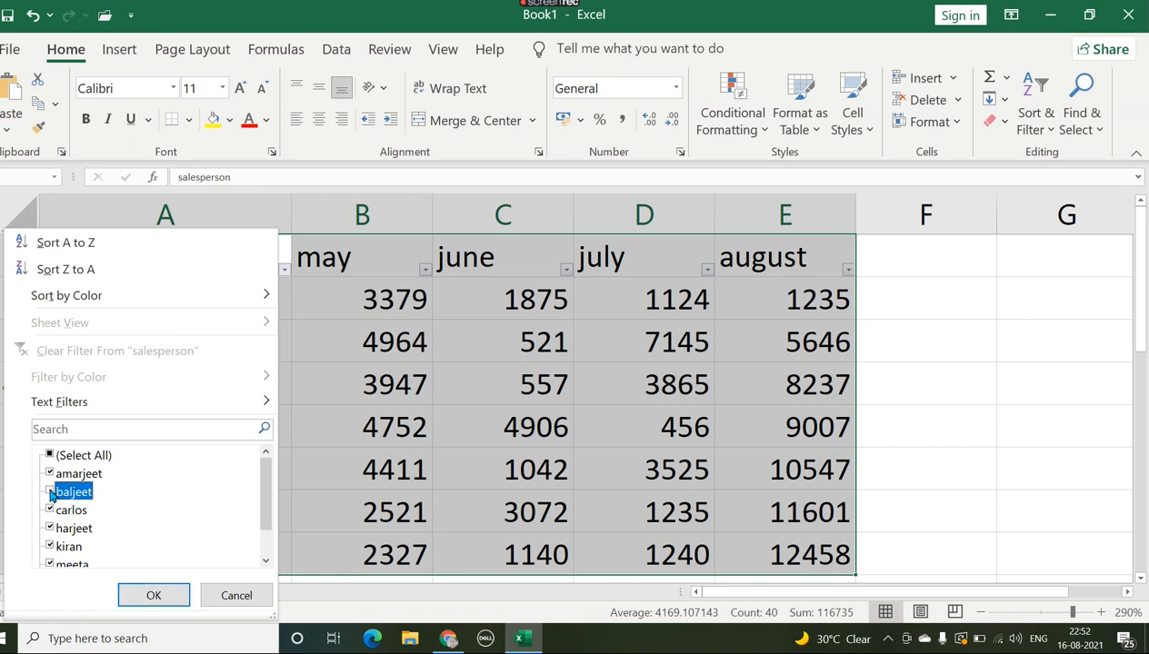
pyautogui.click(53, 511)
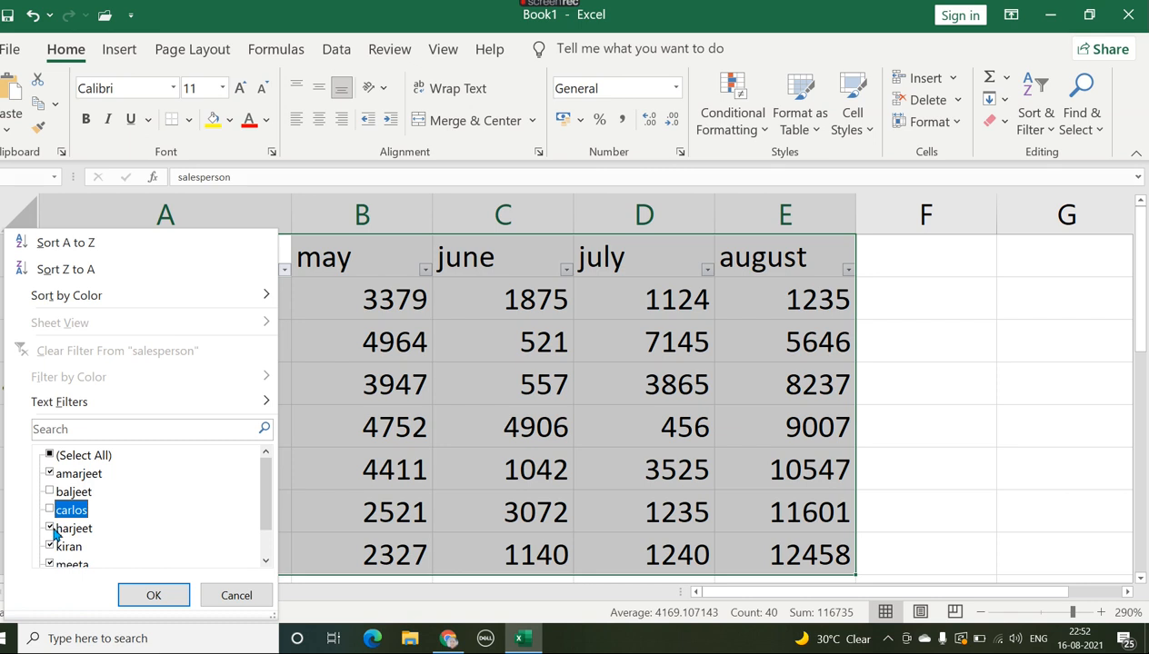
pyautogui.click(52, 528)
pyautogui.click(51, 547)
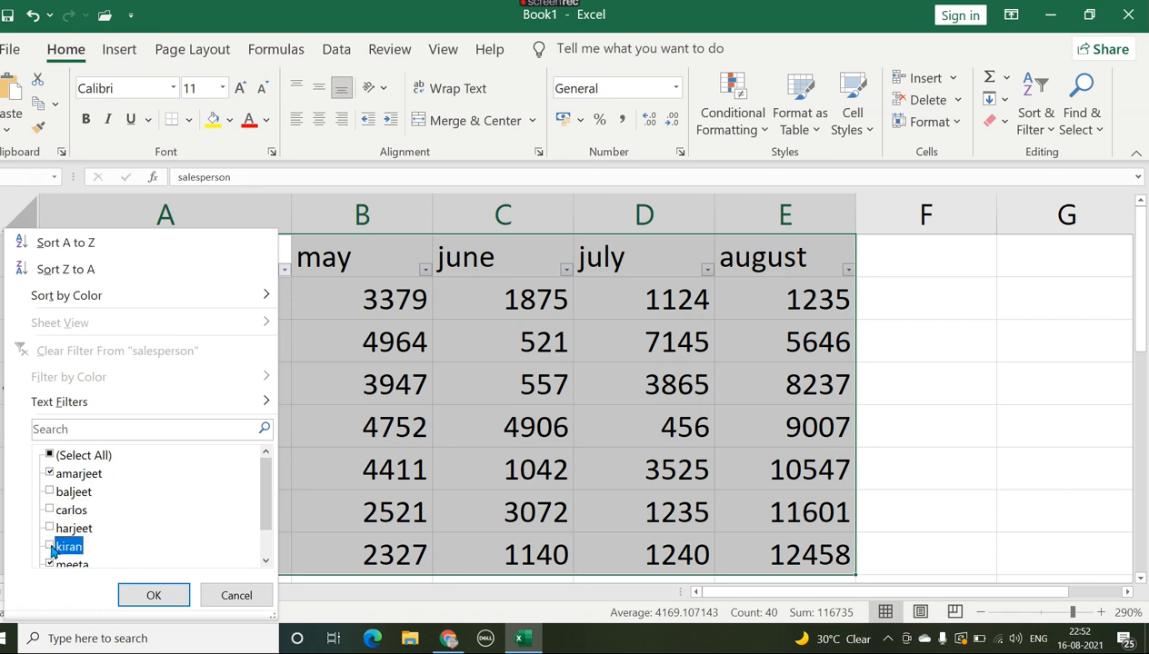
pyautogui.click(49, 564)
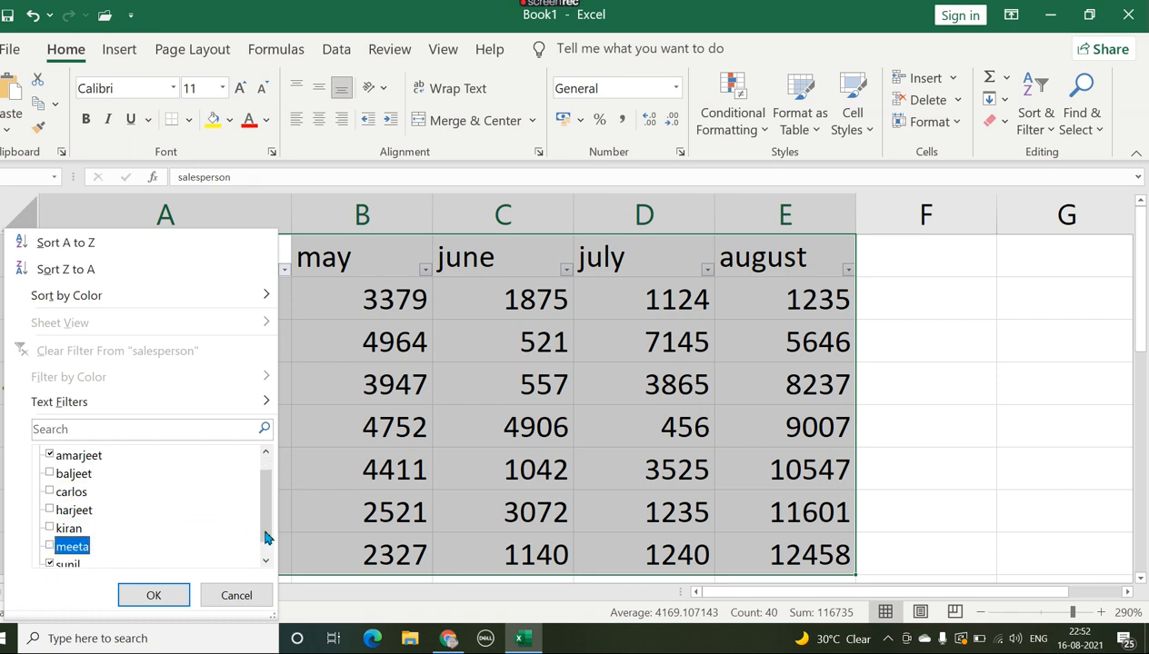
pyautogui.moveTo(265, 533); pyautogui.dragTo(265, 572)
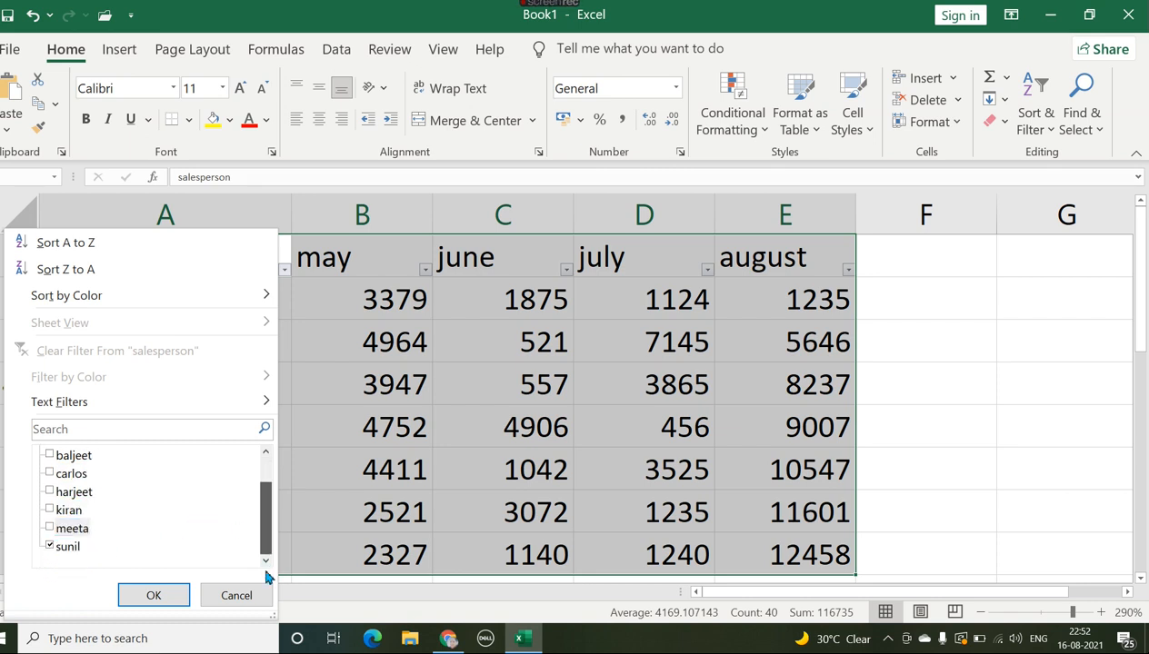
pyautogui.click(50, 547)
pyautogui.click(151, 595)
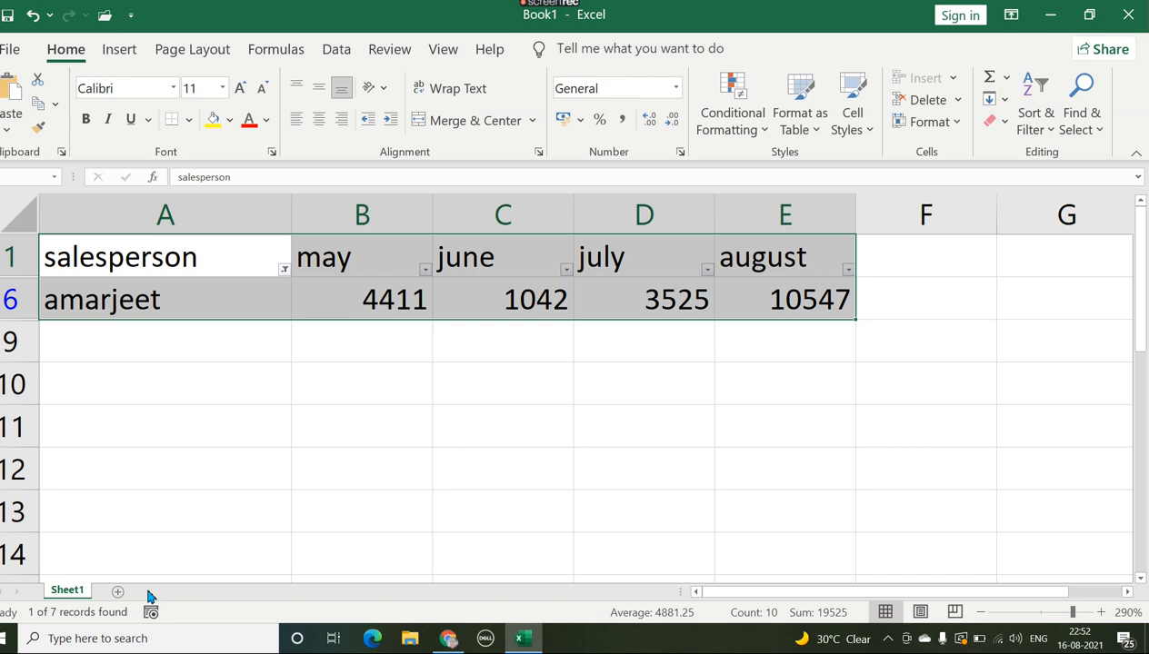
# Step: Clear the salesperson filter and apply a Less Than number filter of 1000 to the june column
pyautogui.click(285, 271)
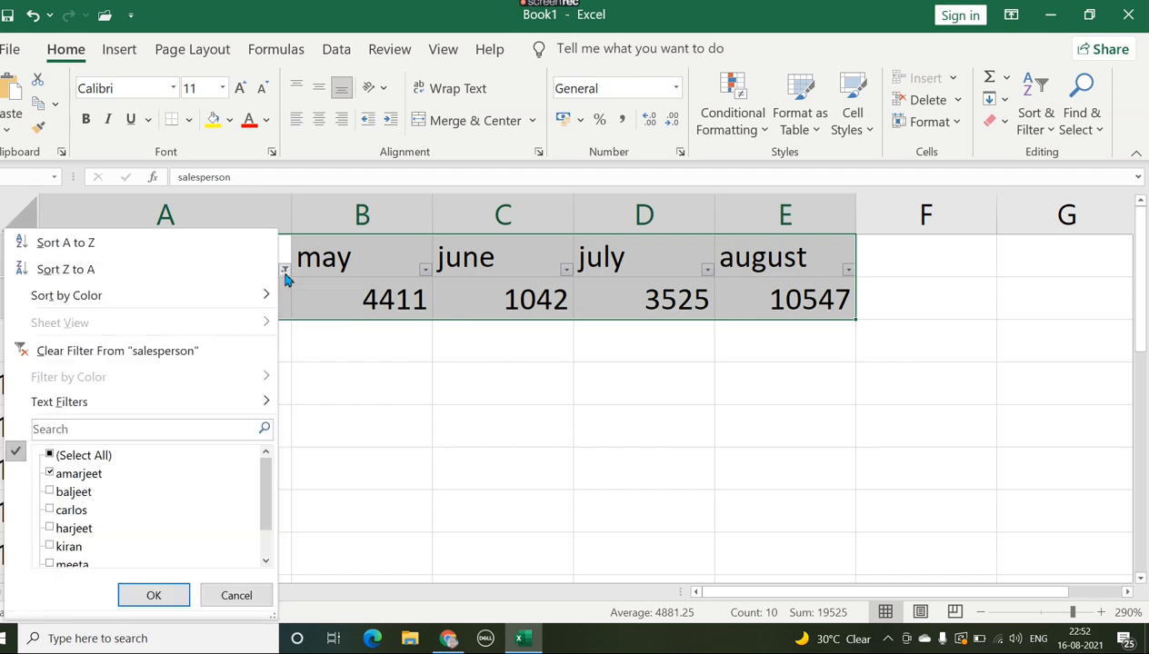
pyautogui.click(123, 356)
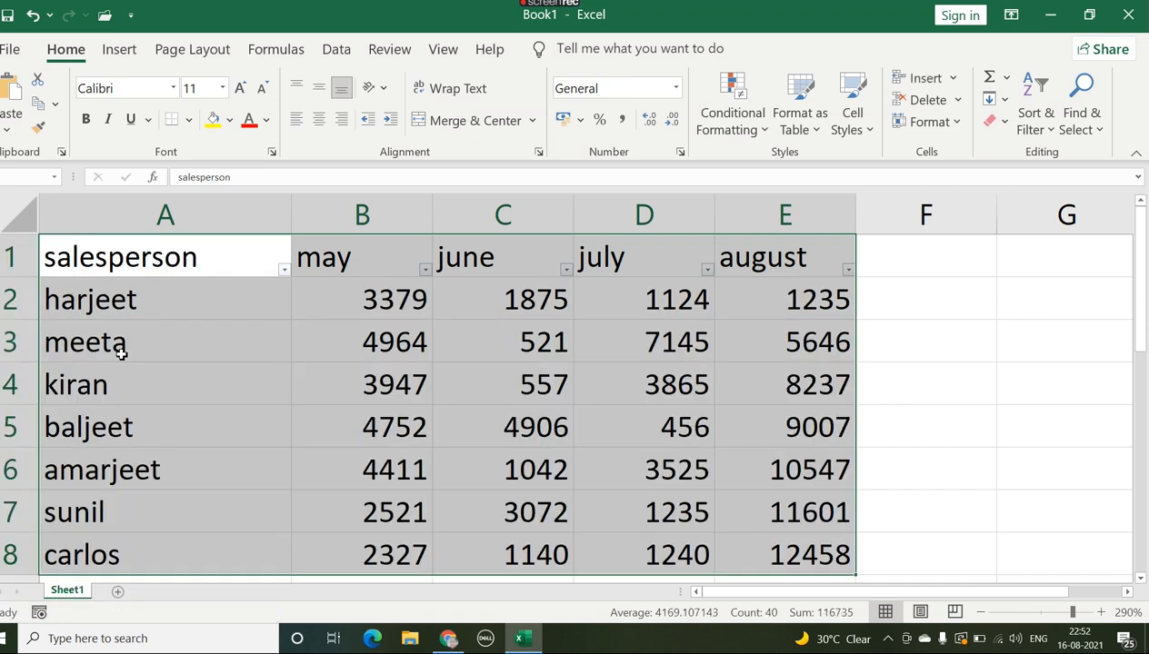
pyautogui.click(565, 269)
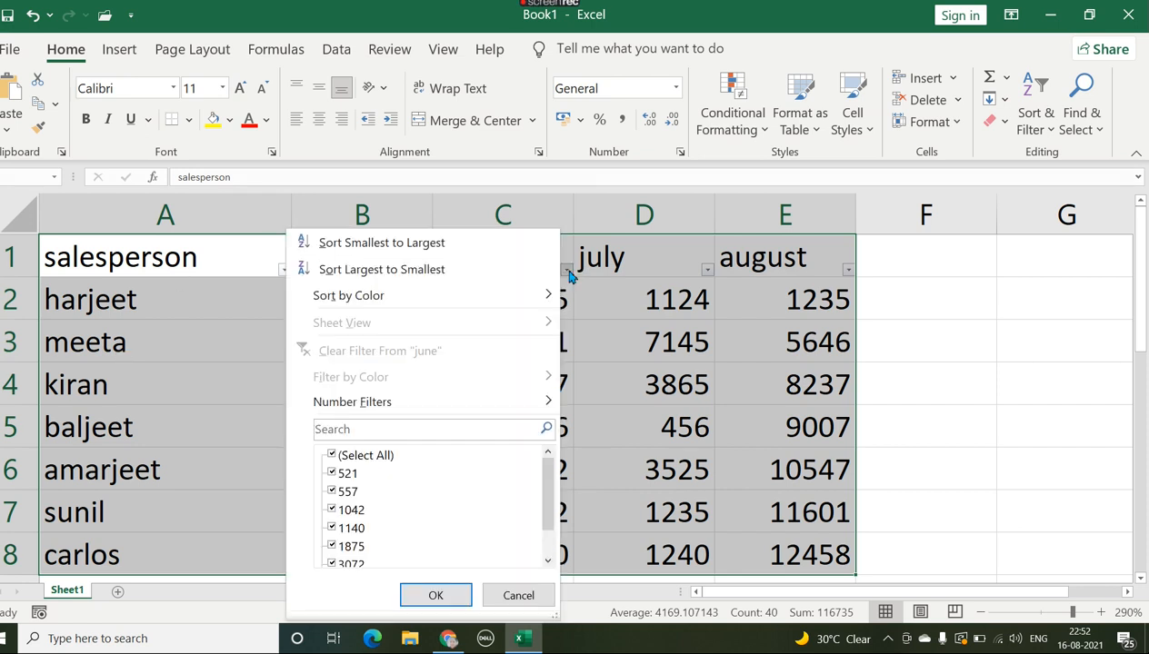
pyautogui.moveTo(436, 413)
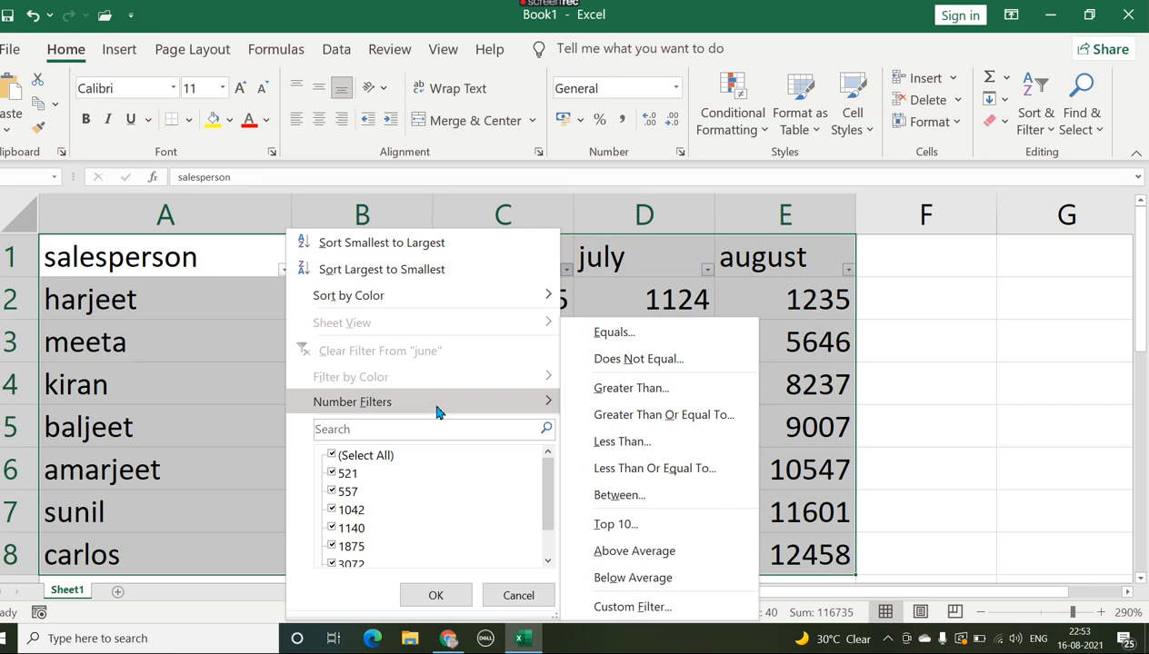
pyautogui.click(616, 449)
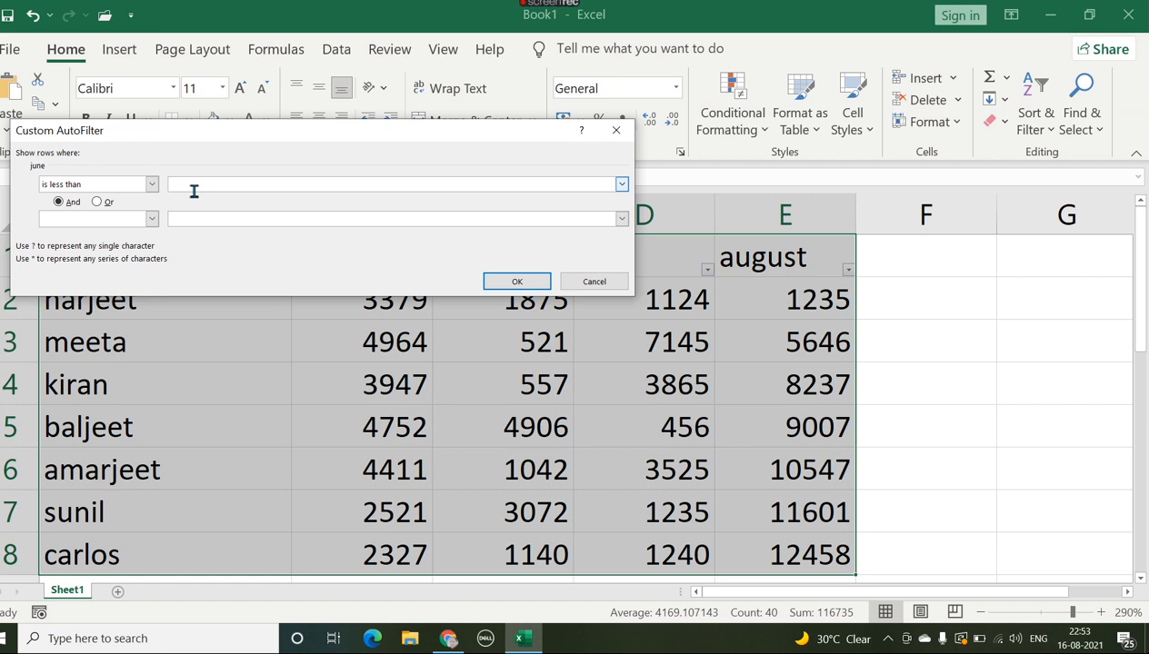
pyautogui.write('10000')
pyautogui.press('BackSpace')
pyautogui.click(520, 282)
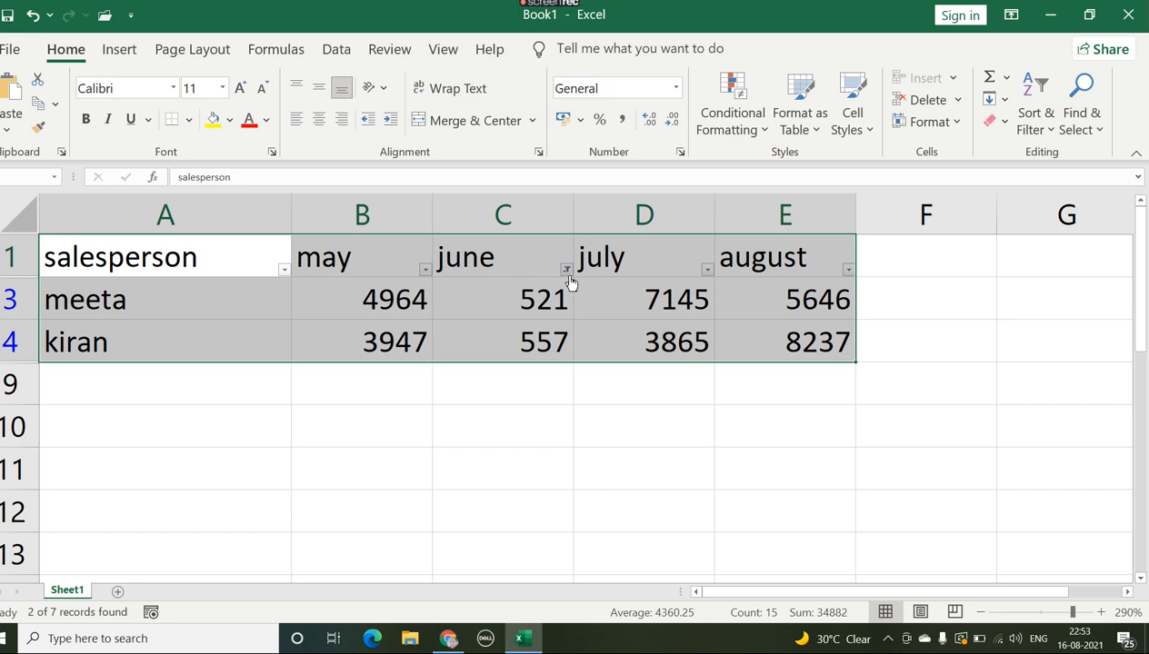
# Step: Clear the number filter from the june column
pyautogui.moveTo(570, 280)
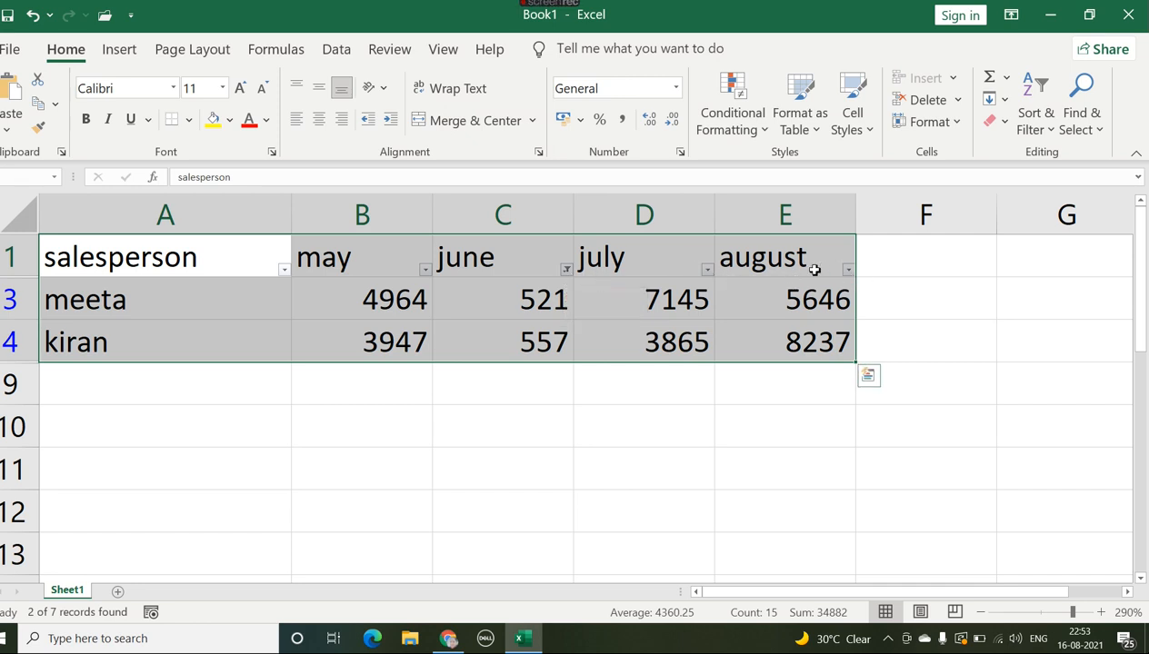
pyautogui.click(566, 271)
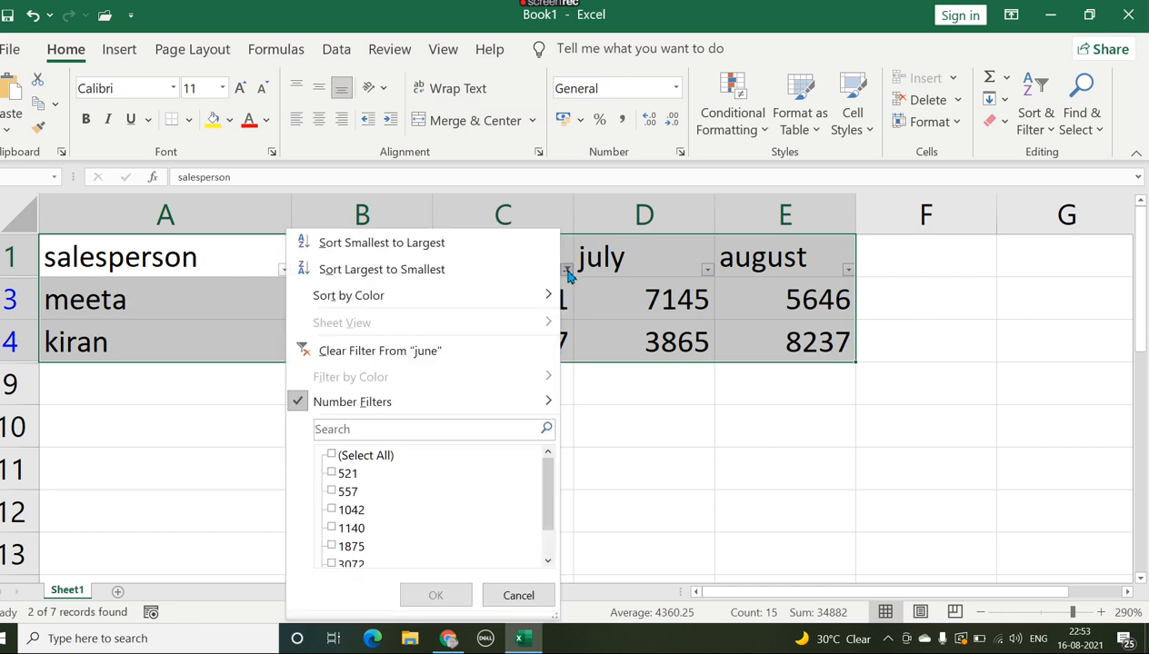
pyautogui.click(405, 356)
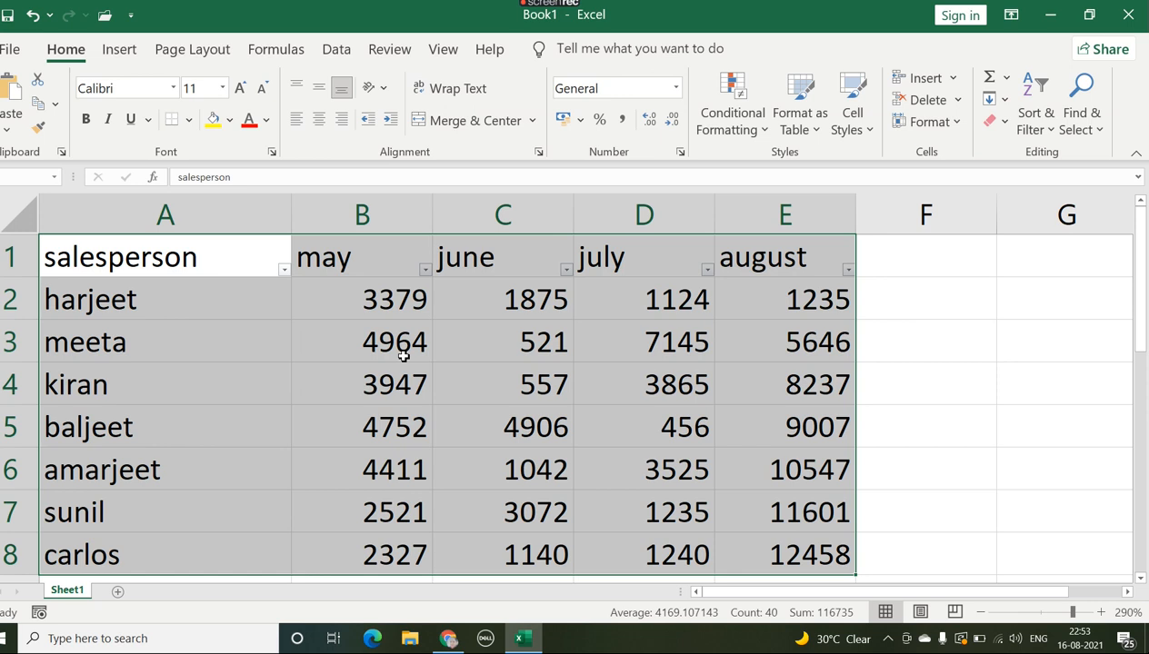
# Step: Apply a Between number filter to the june column, greater than or equal to 6000 and less than or equal to 4000
pyautogui.click(565, 273)
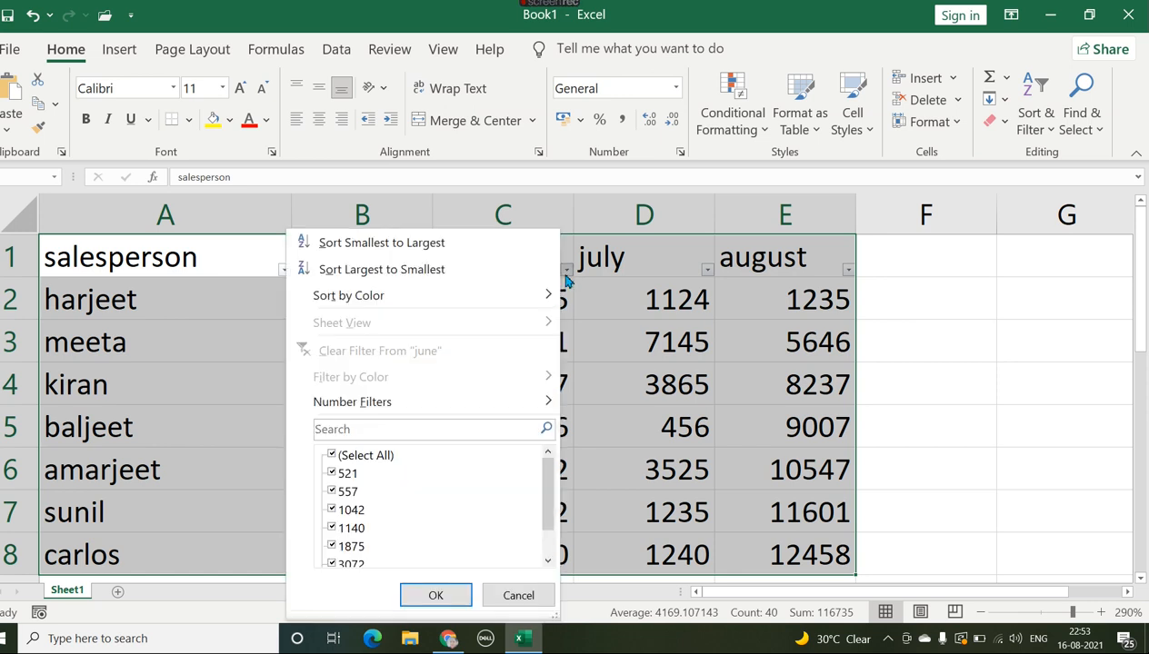
pyautogui.moveTo(524, 403)
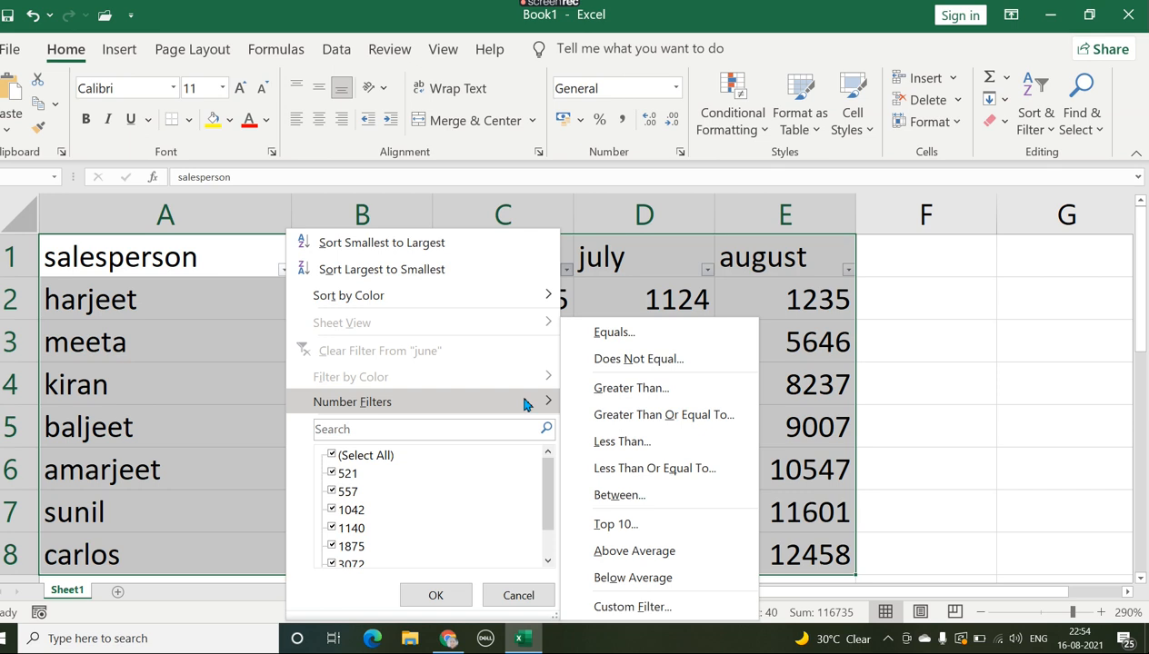
pyautogui.click(622, 497)
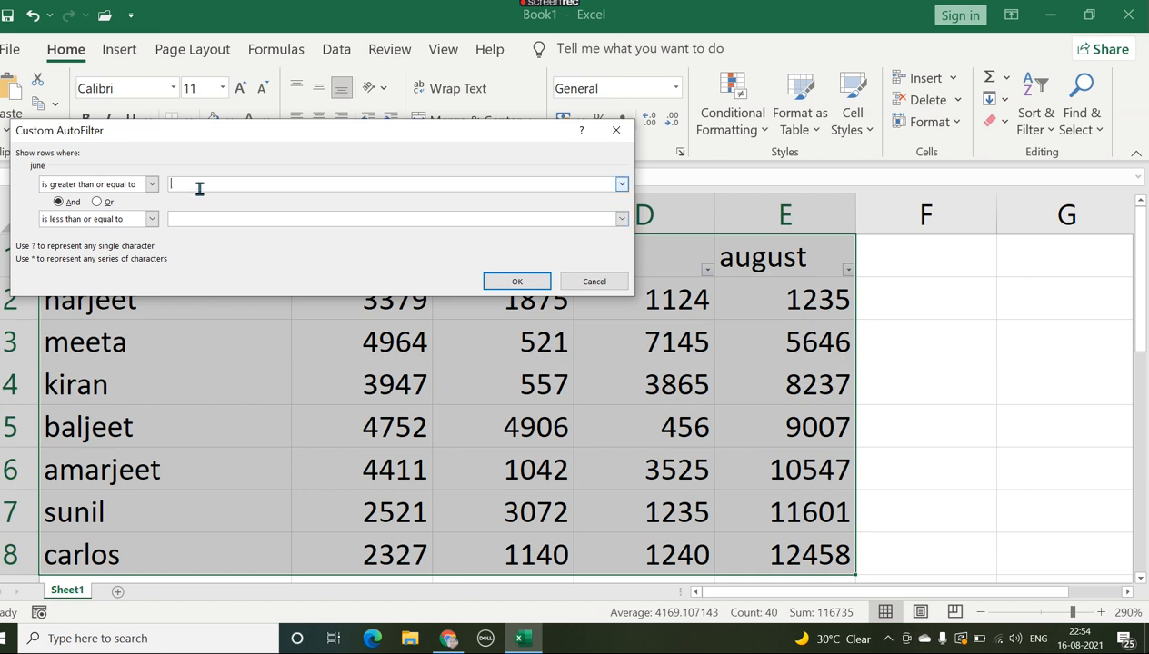
pyautogui.write('6000')
pyautogui.click(193, 221)
pyautogui.write('200')
pyautogui.press('BackSpace')
pyautogui.press('BackSpace')
pyautogui.press('BackSpace')
pyautogui.write('4000')
pyautogui.click(515, 282)
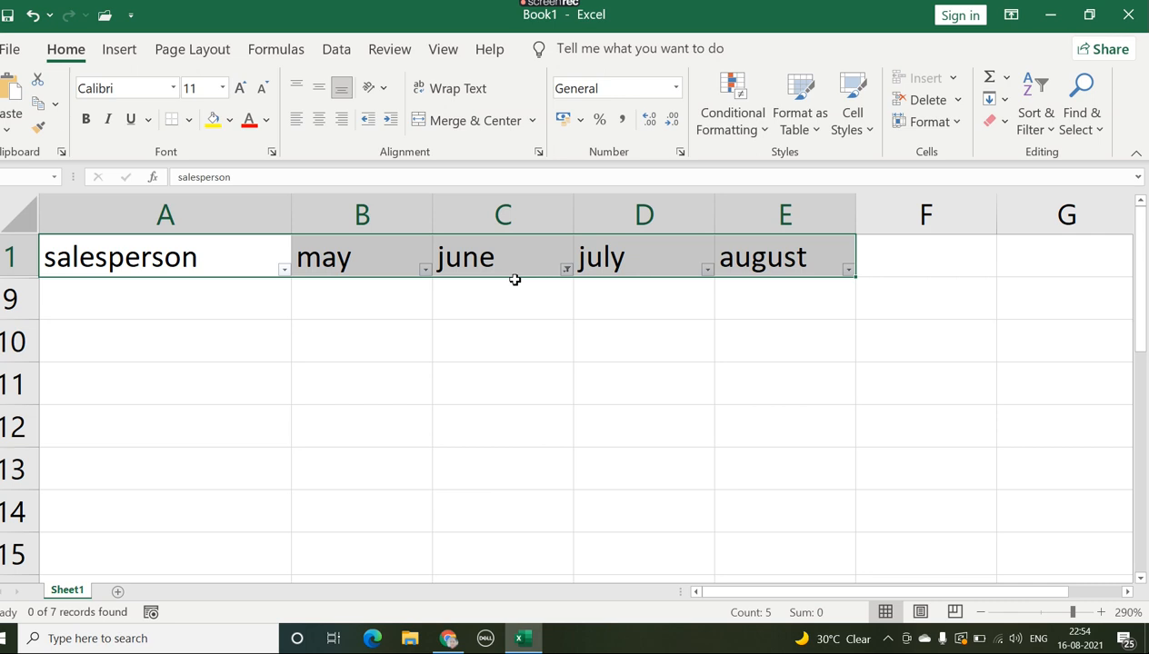
# Step: Change the june column's Between filter so its greater-than-or-equal-to bound is 600
pyautogui.click(565, 270)
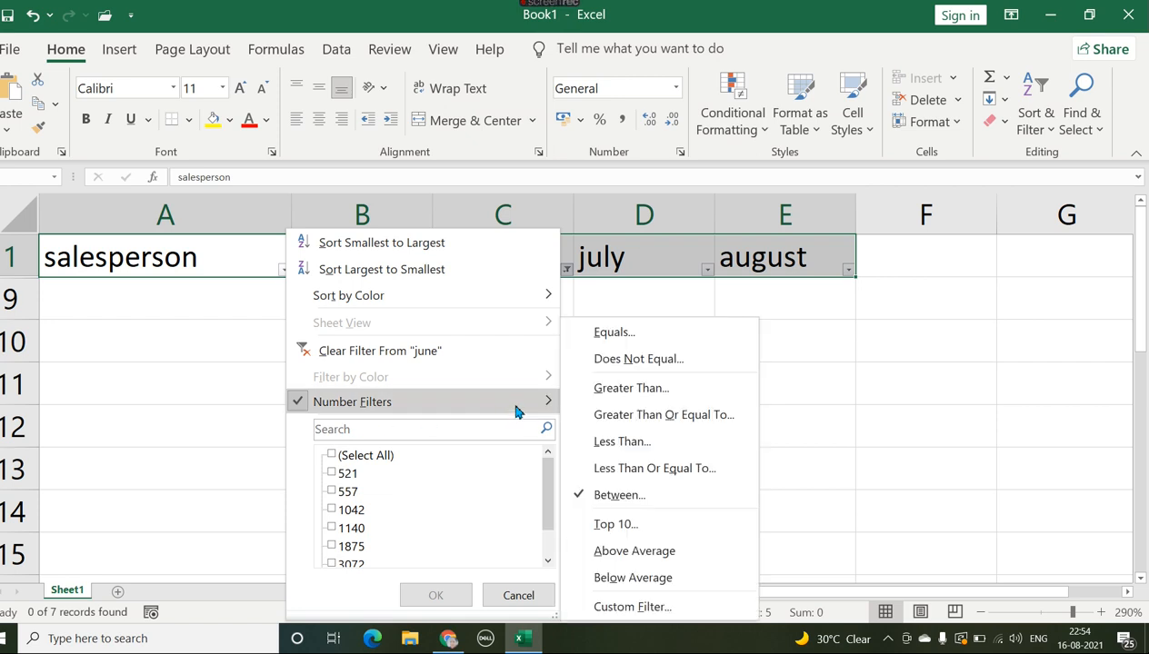
pyautogui.click(651, 500)
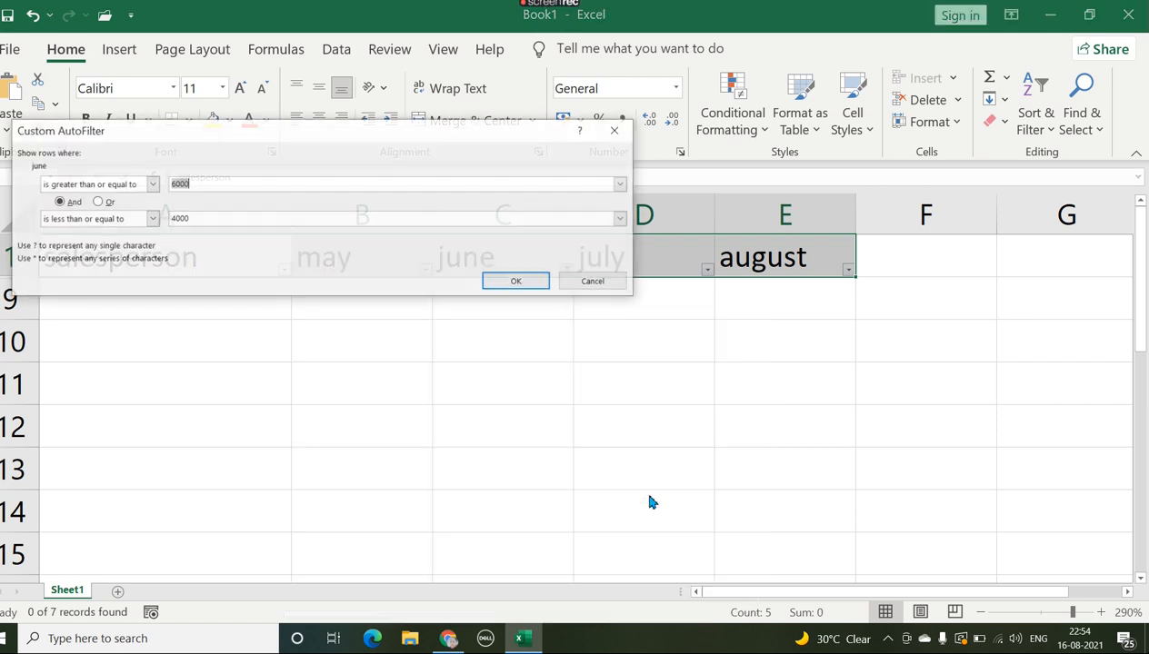
pyautogui.moveTo(196, 185); pyautogui.dragTo(169, 188)
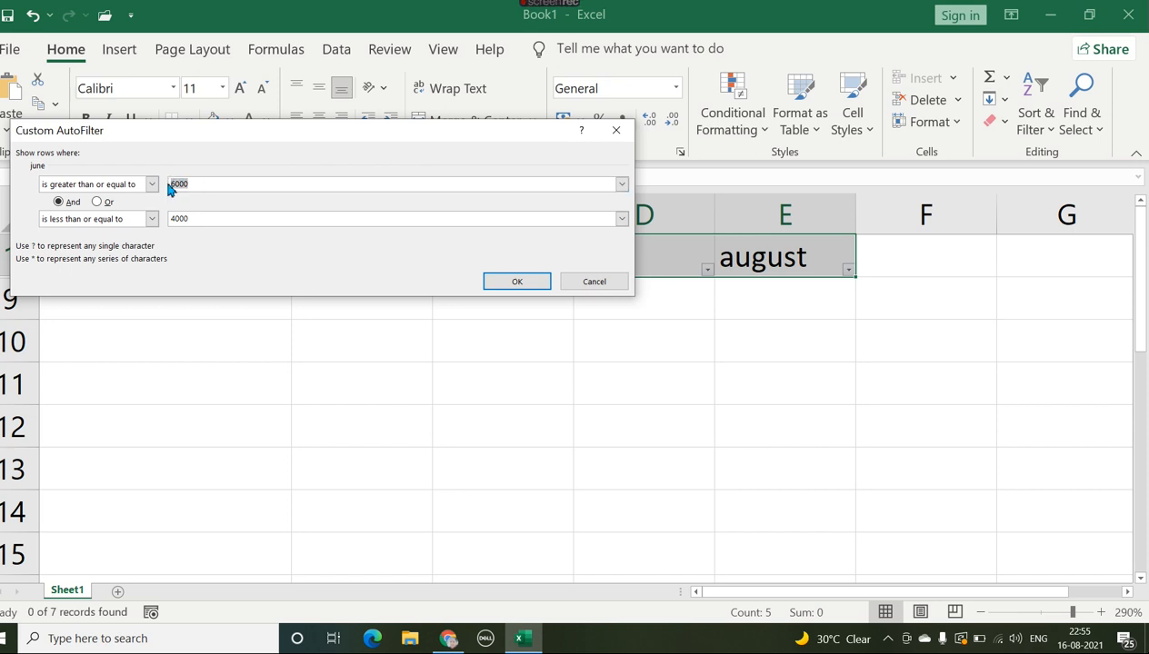
pyautogui.write('60')
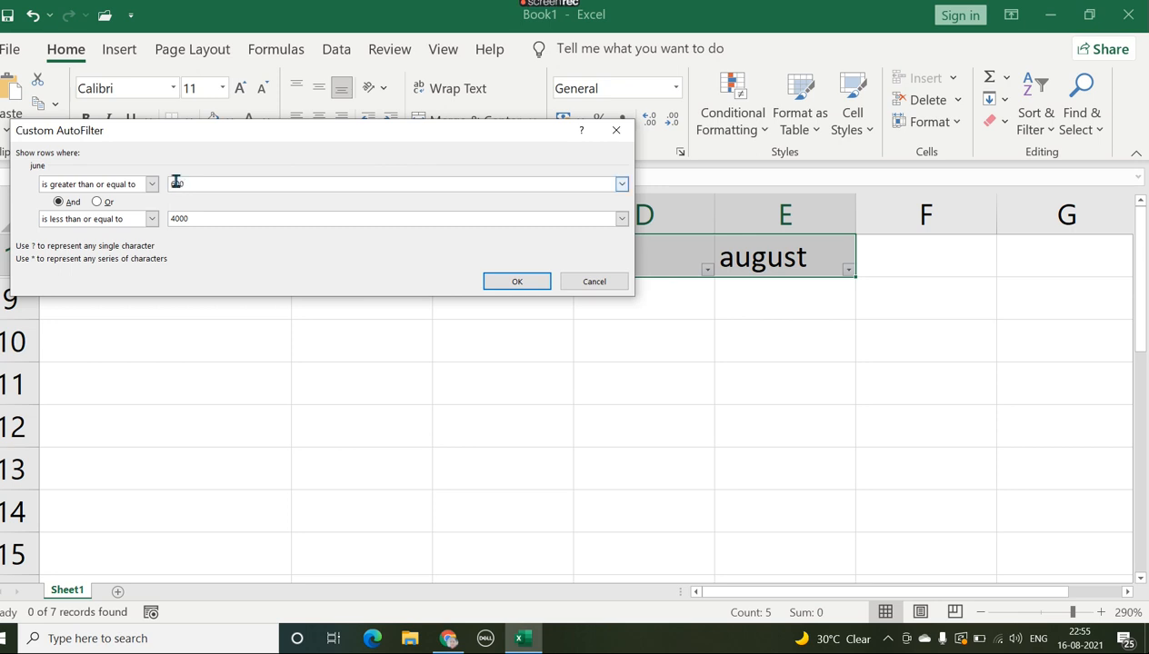
pyautogui.click(500, 281)
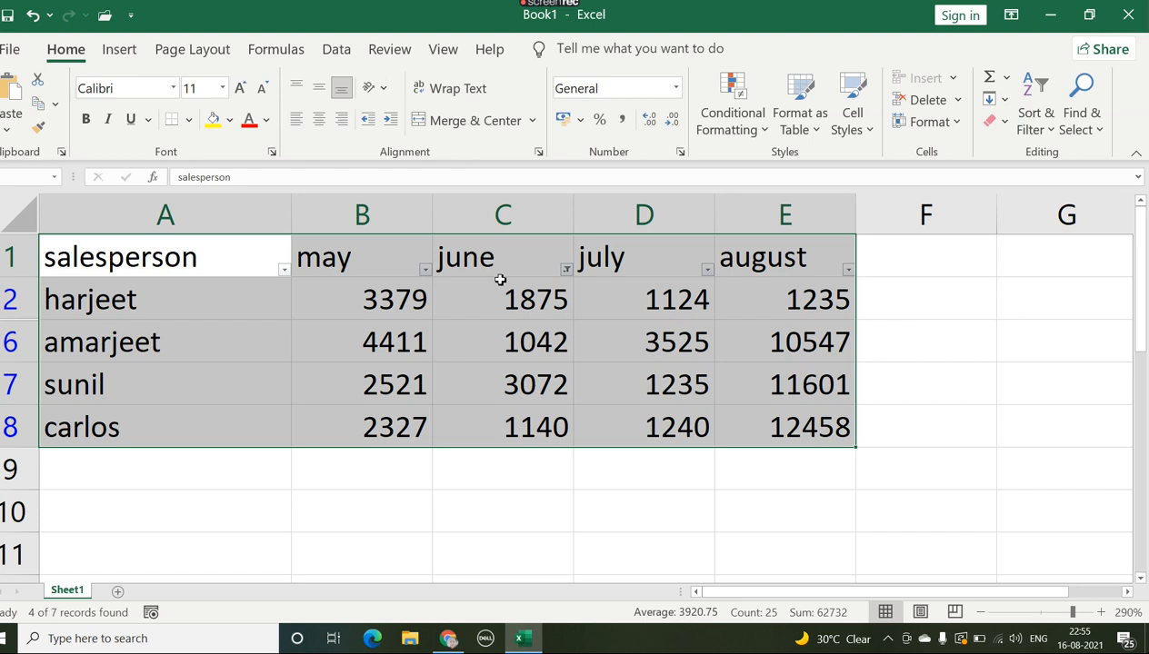
# Step: Clear all filter and sort states from the sales table, keeping the header filter controls
pyautogui.click(1050, 134)
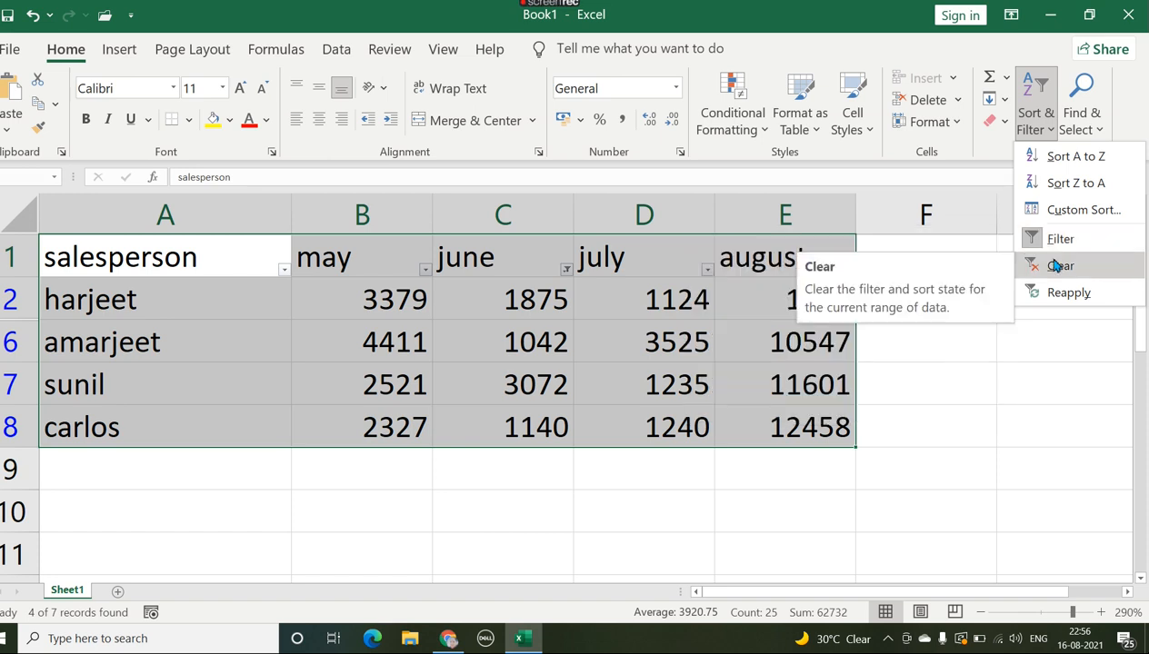
pyautogui.click(1055, 261)
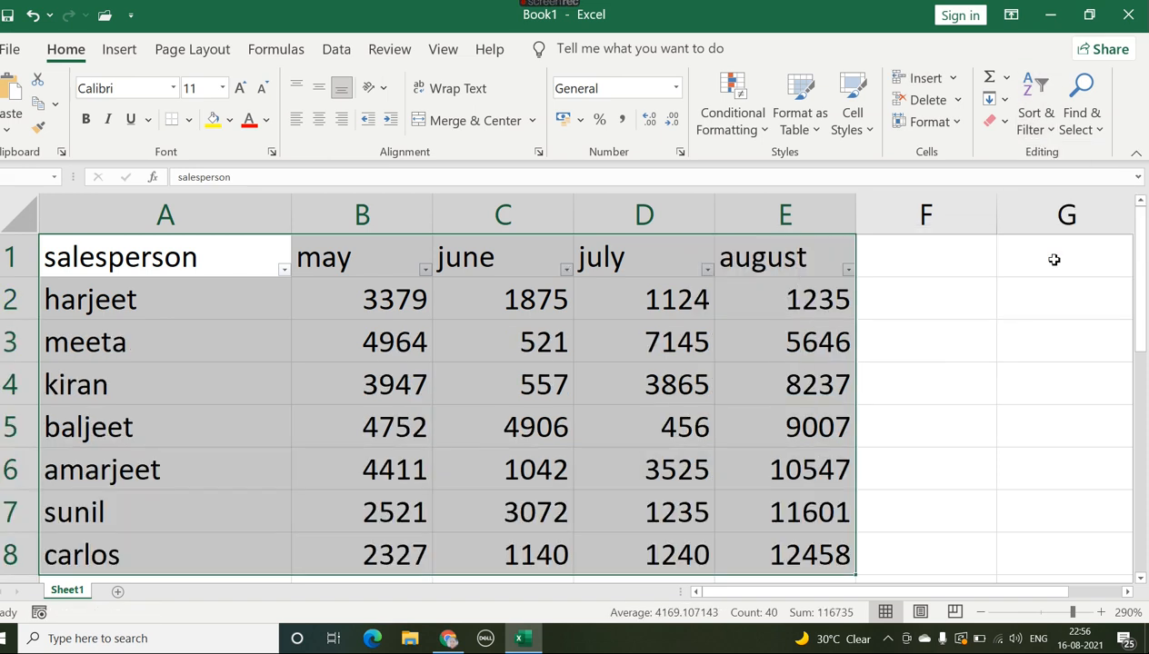